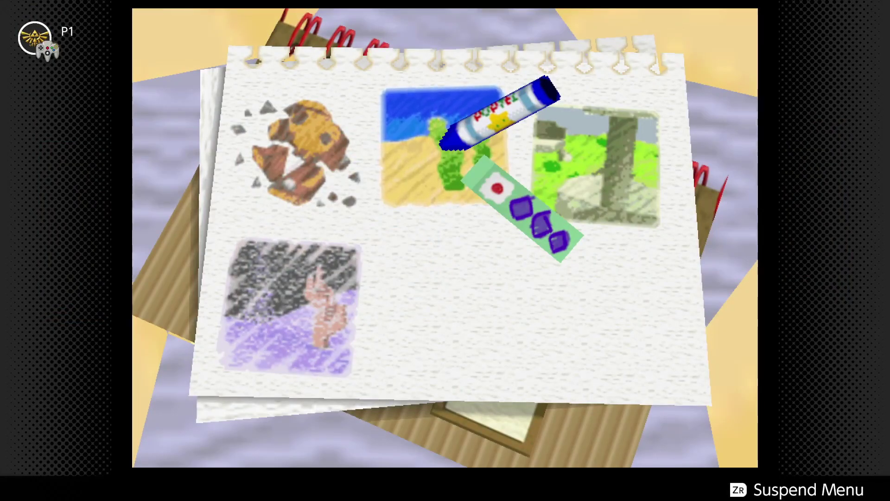
pyautogui.press('Left')
pyautogui.press('Down')
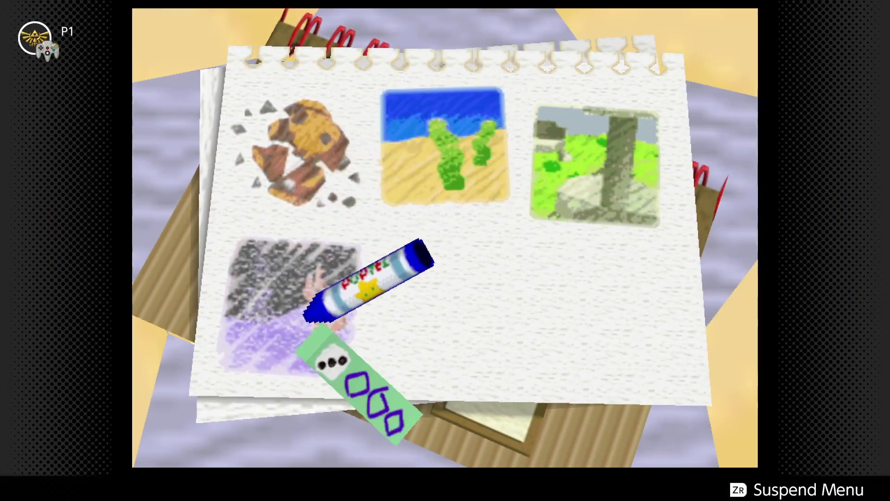
pyautogui.press('Return')
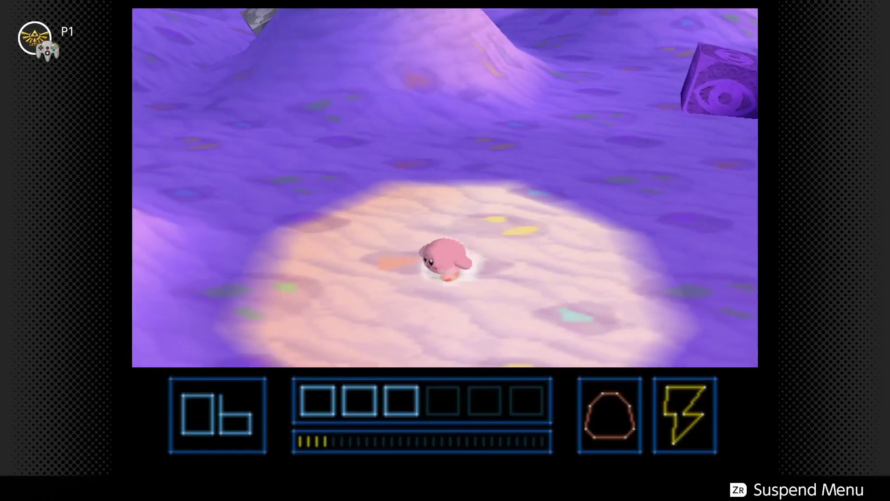
pyautogui.press('Left')
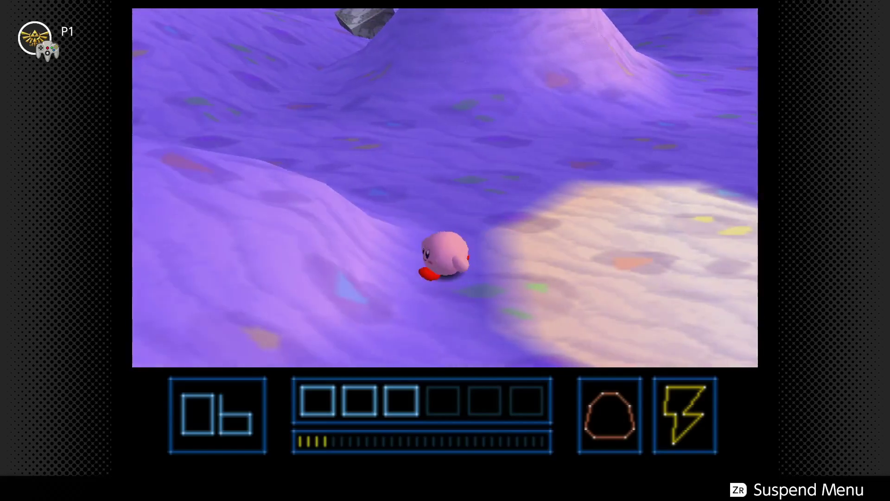
pyautogui.press('Left')
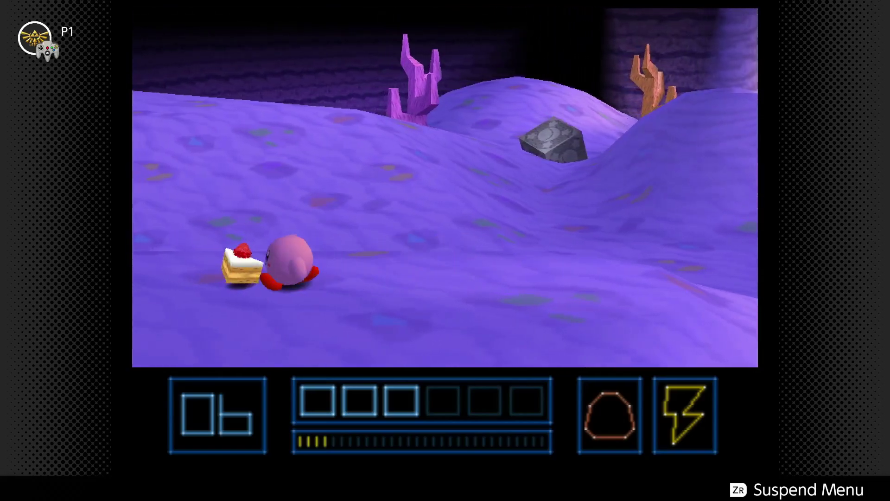
pyautogui.press('Left')
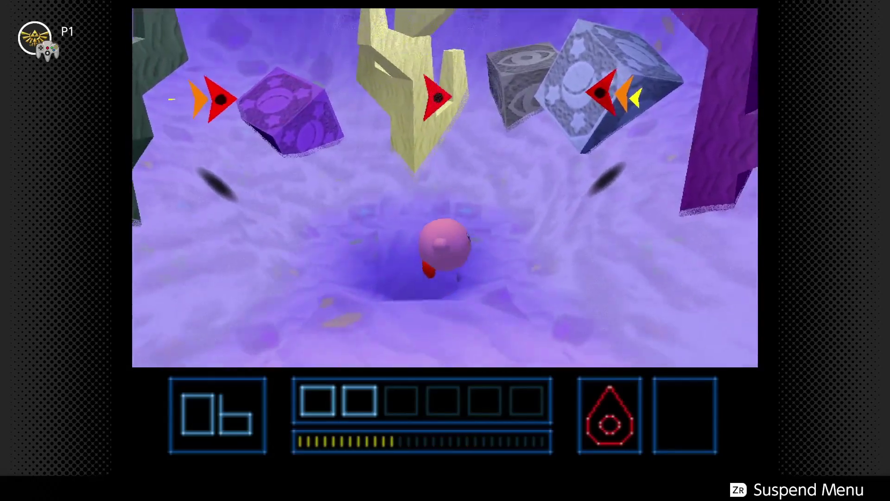
pyautogui.press('Down')
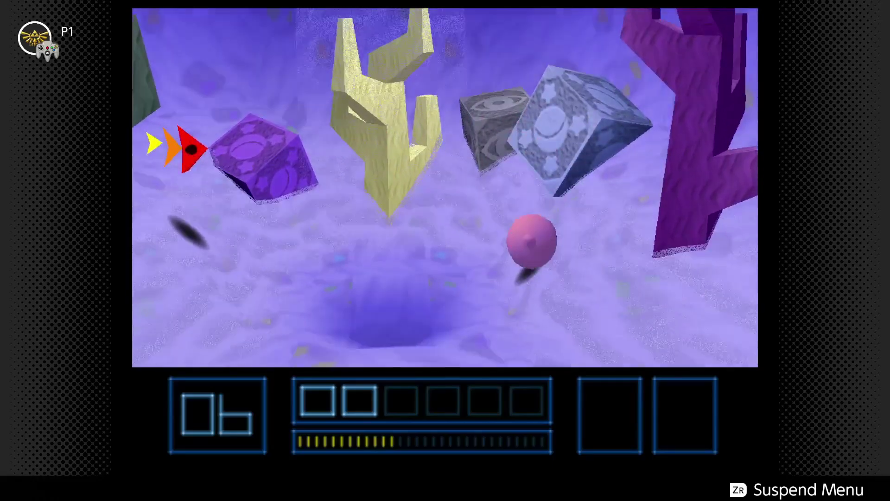
pyautogui.press('Down')
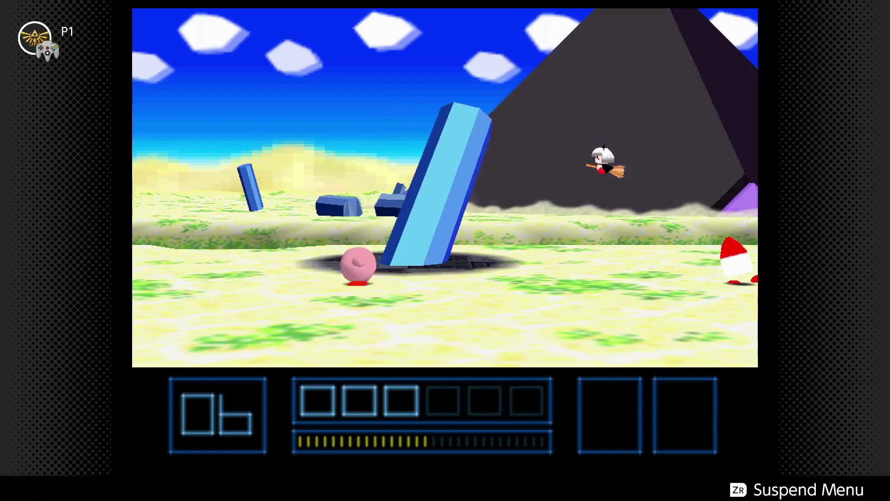
pyautogui.press('Left')
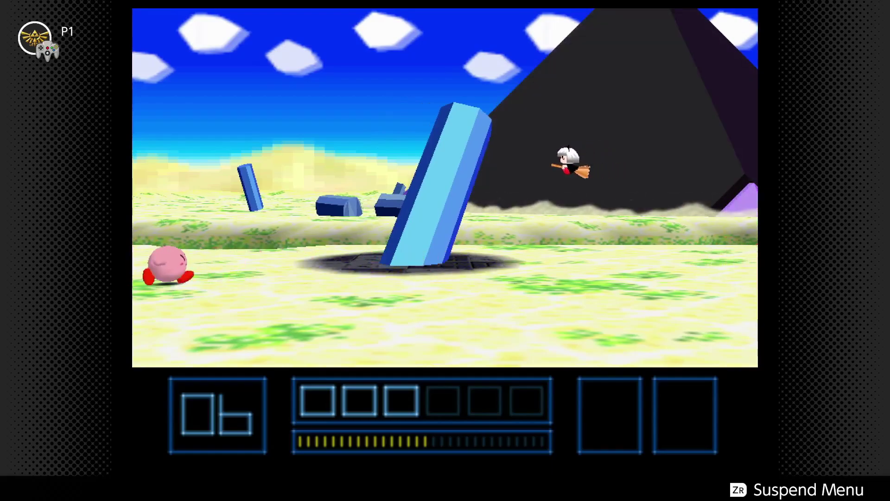
pyautogui.press('Right')
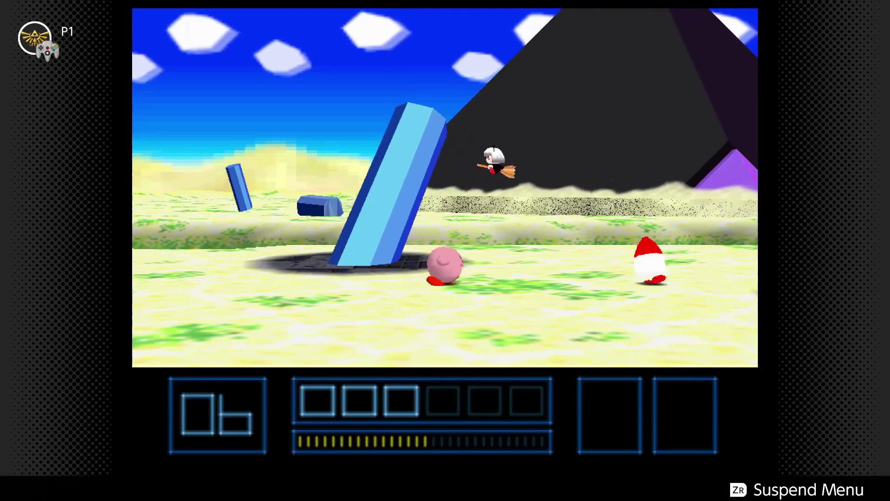
pyautogui.press('Right')
pyautogui.press('b')
pyautogui.press('Down')
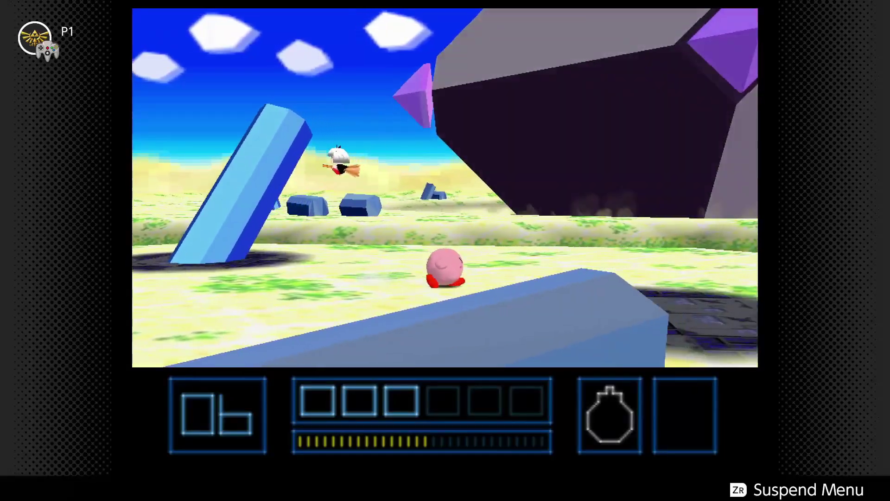
pyautogui.press('Right')
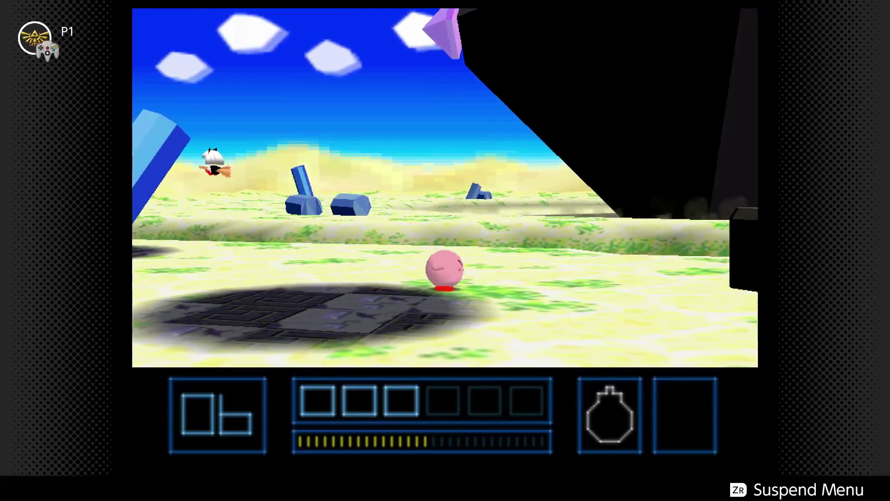
pyautogui.press('Right')
pyautogui.press('b')
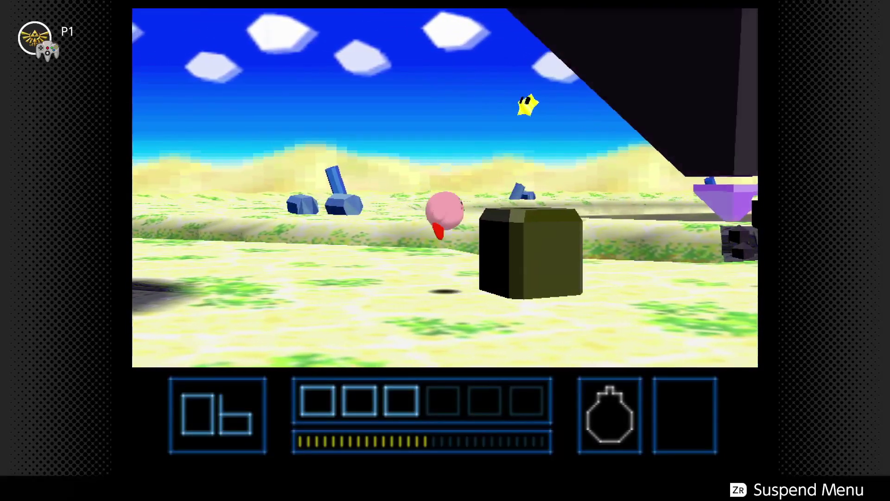
pyautogui.press('a')
pyautogui.press('Right')
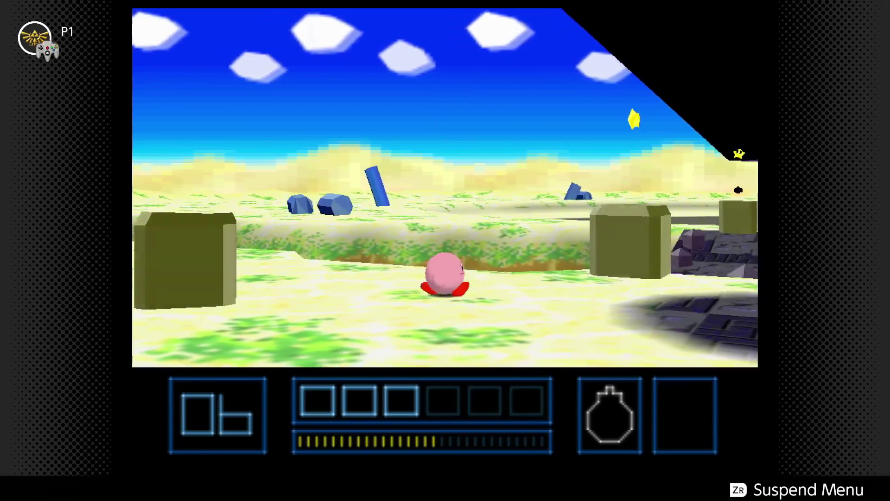
pyautogui.press('a')
pyautogui.press('Right')
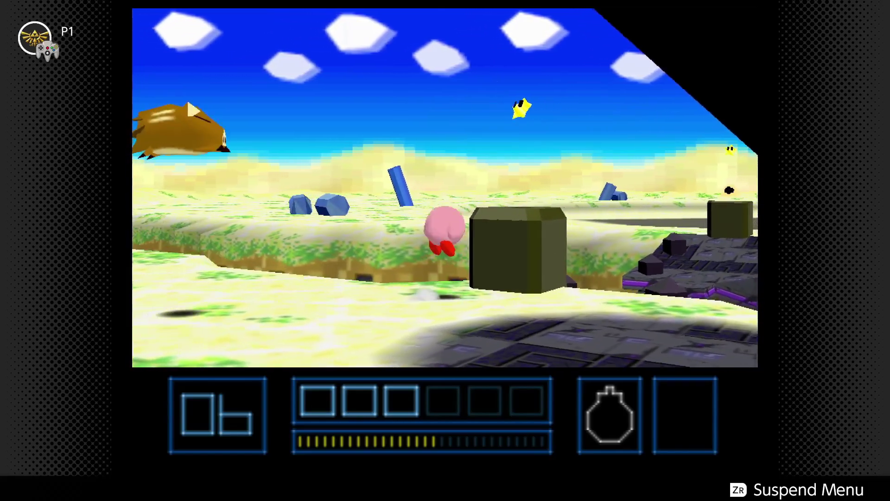
pyautogui.press('a')
pyautogui.press('Right')
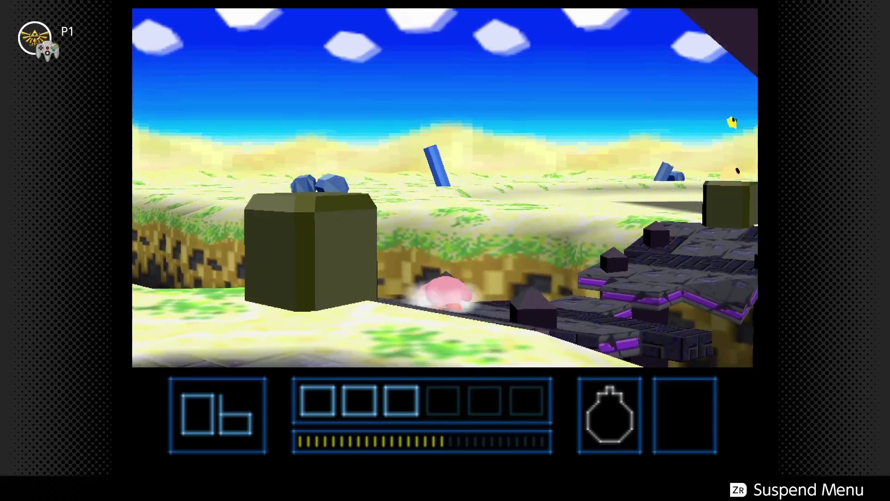
pyautogui.press('Right')
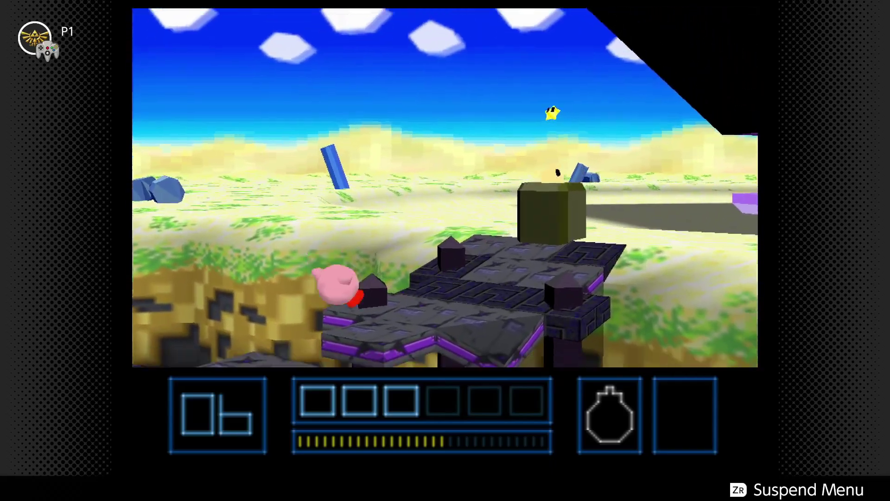
pyautogui.press('Right')
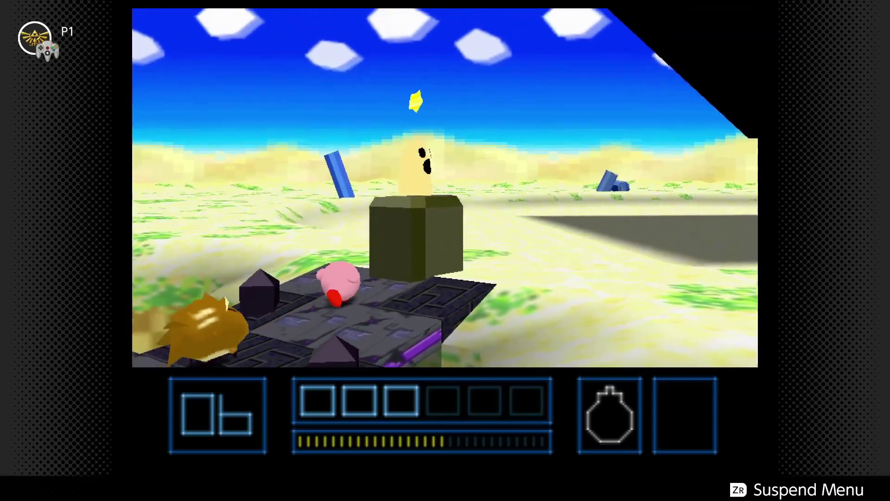
pyautogui.press('space')
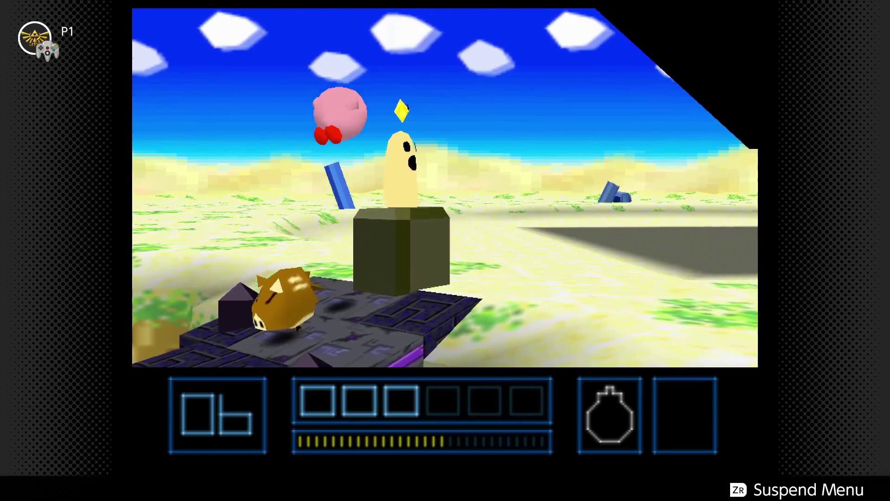
pyautogui.press('Left')
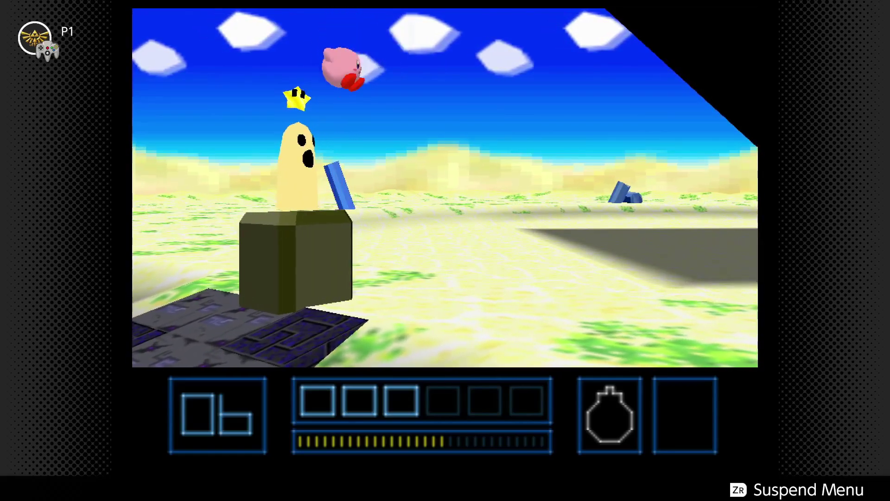
pyautogui.press('space')
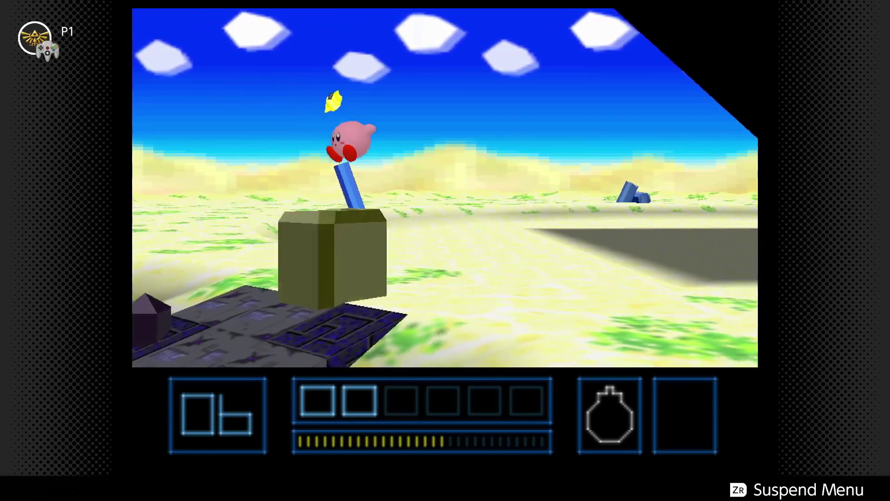
pyautogui.press('Right')
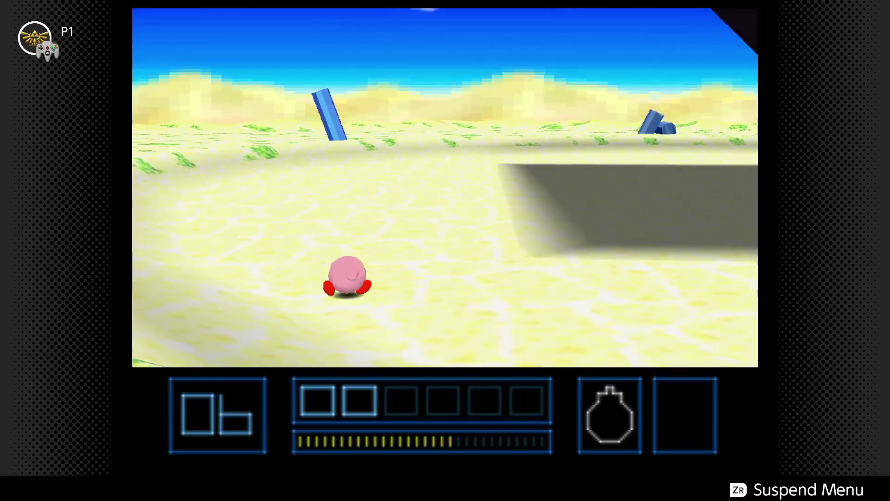
pyautogui.press('space')
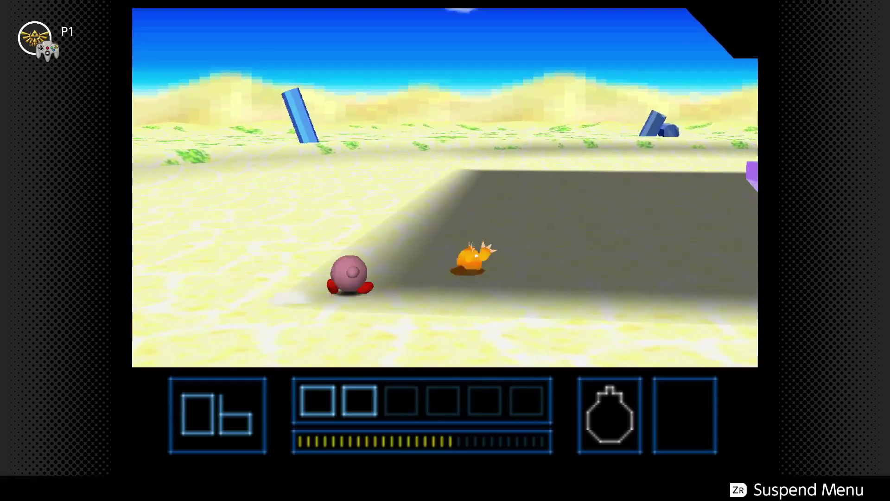
pyautogui.press('Up')
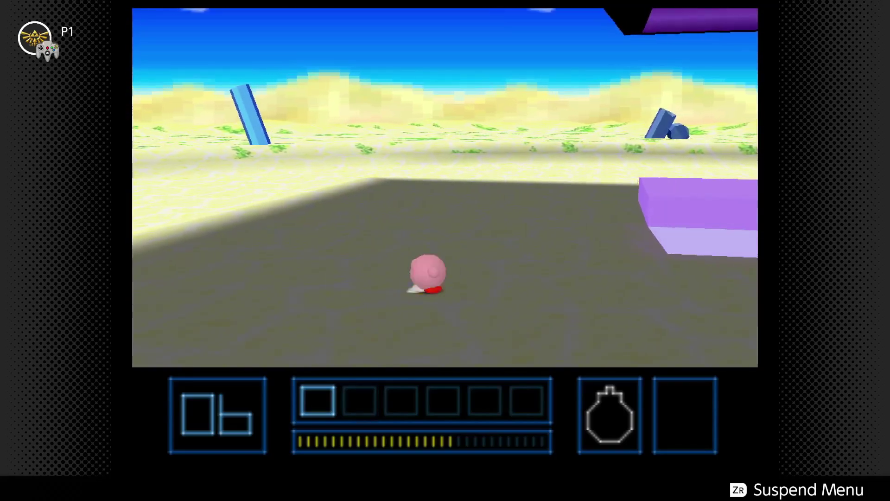
pyautogui.press('Right')
pyautogui.press('space')
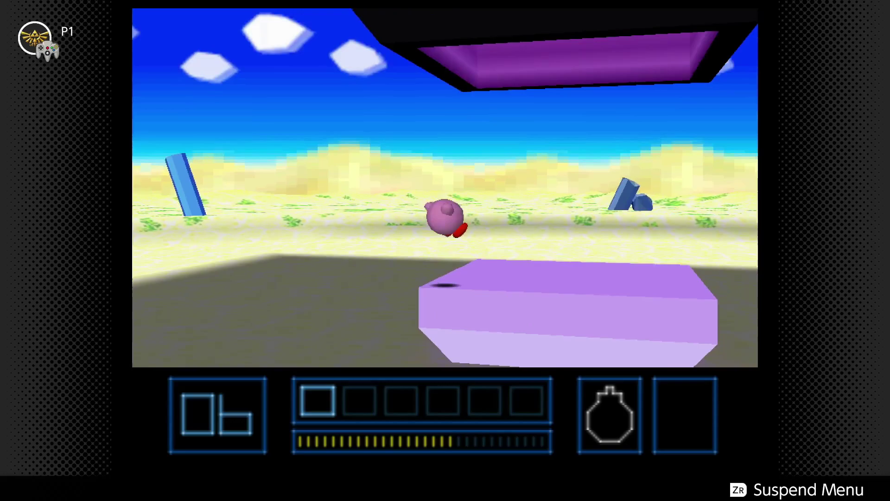
pyautogui.press('Up')
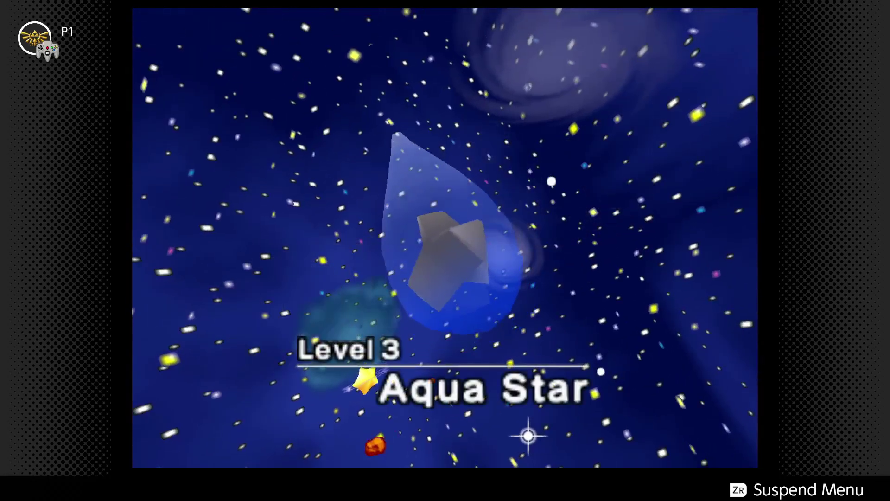
pyautogui.press('Left')
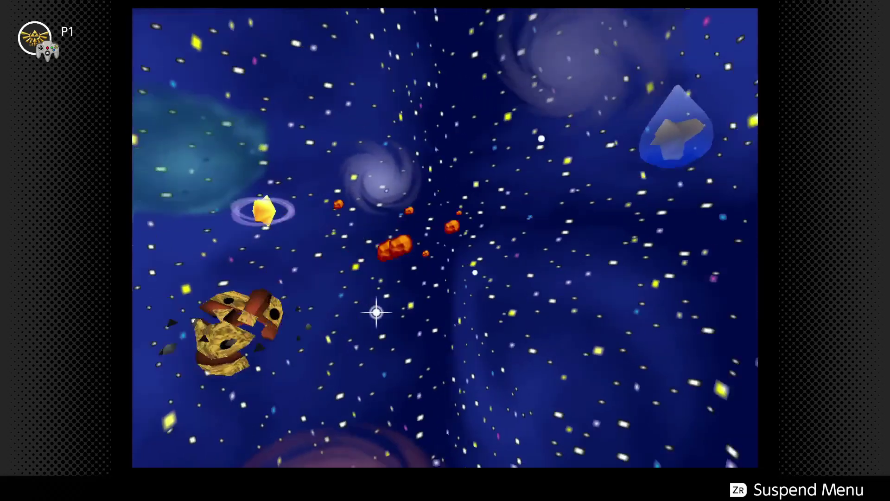
pyautogui.press('Left')
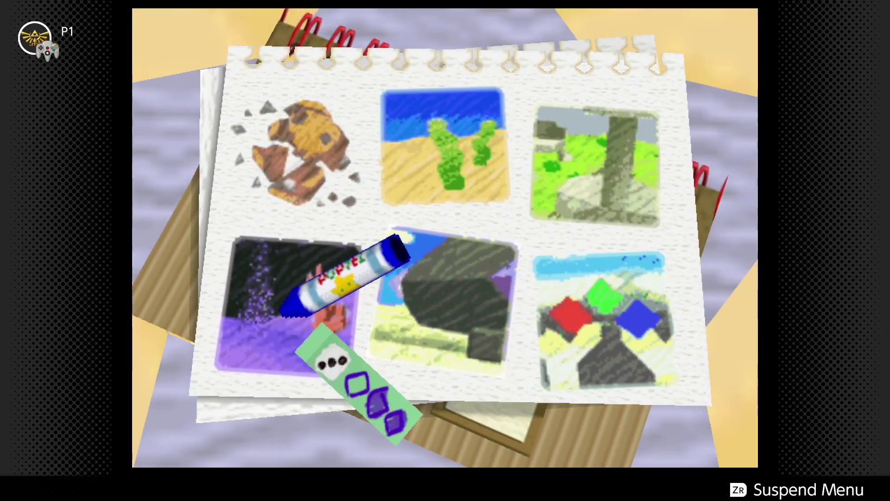
pyautogui.press('Right')
pyautogui.press('Left')
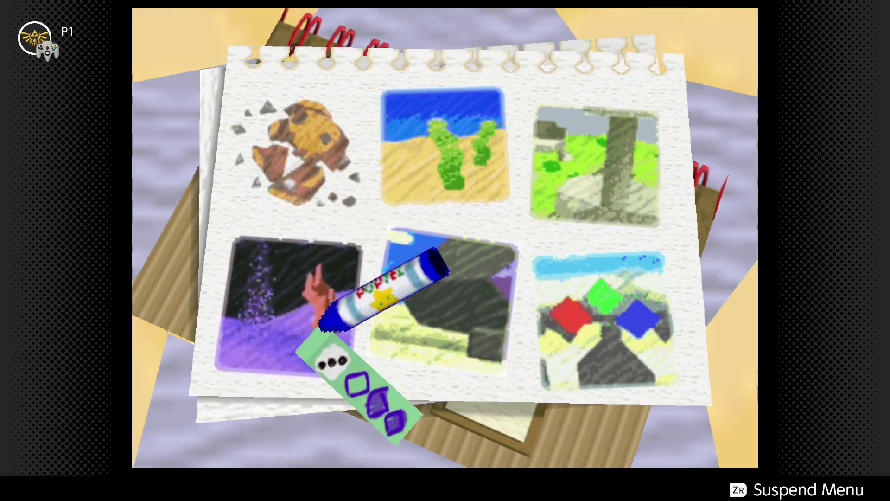
pyautogui.press('Right')
pyautogui.press('Left')
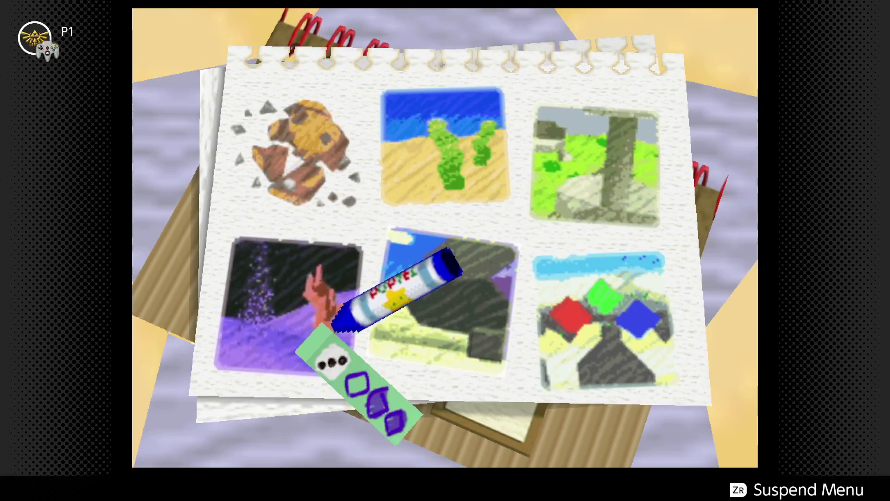
pyautogui.press('Right')
pyautogui.press('Up')
pyautogui.press('Right')
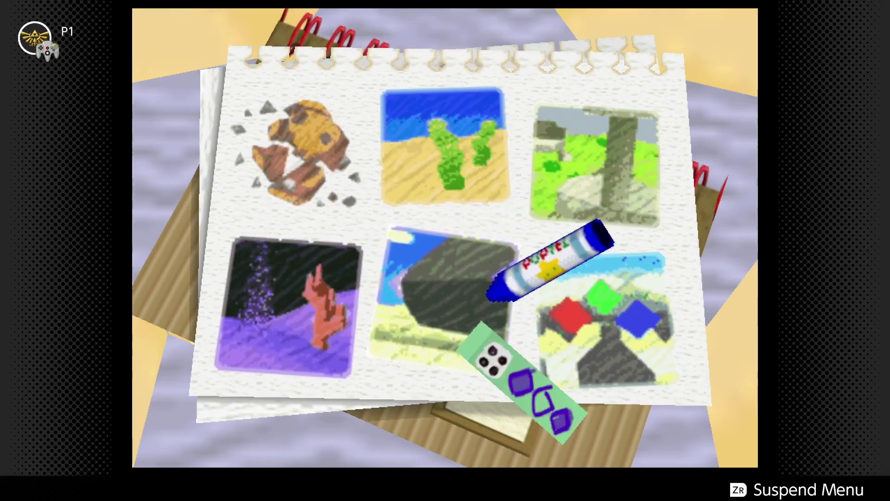
pyautogui.press('Return')
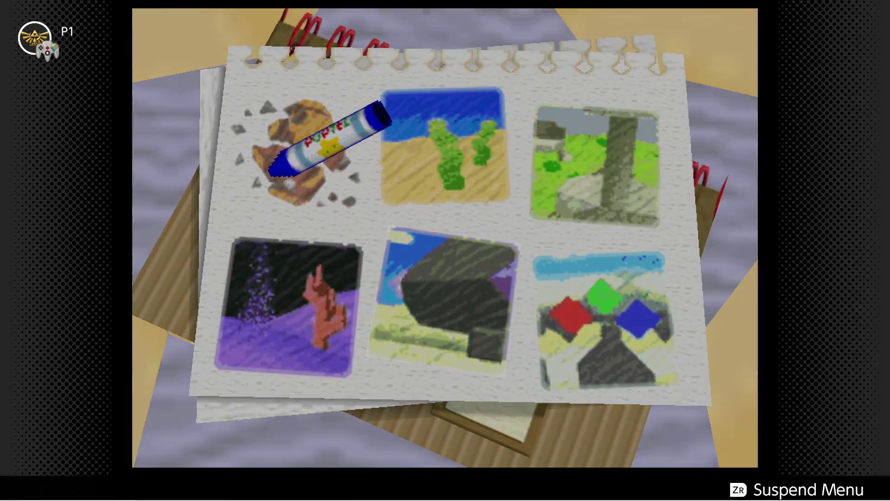
pyautogui.press('Escape')
pyautogui.press('Right')
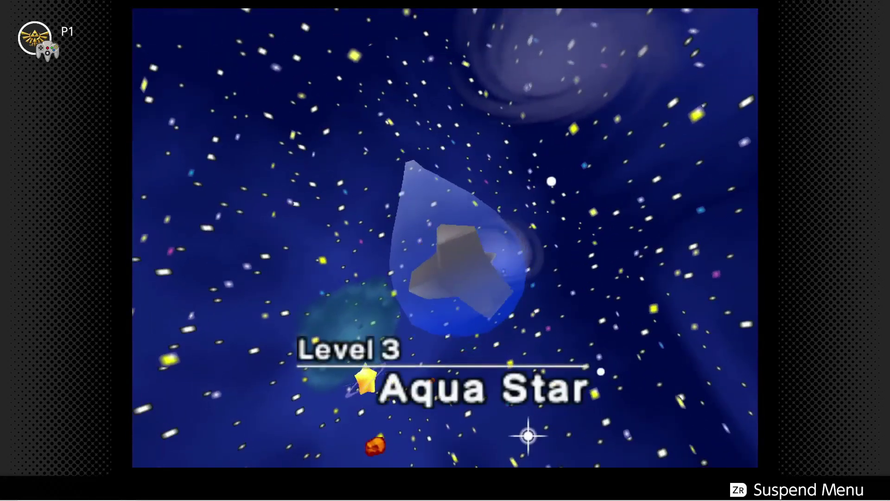
pyautogui.press('Return')
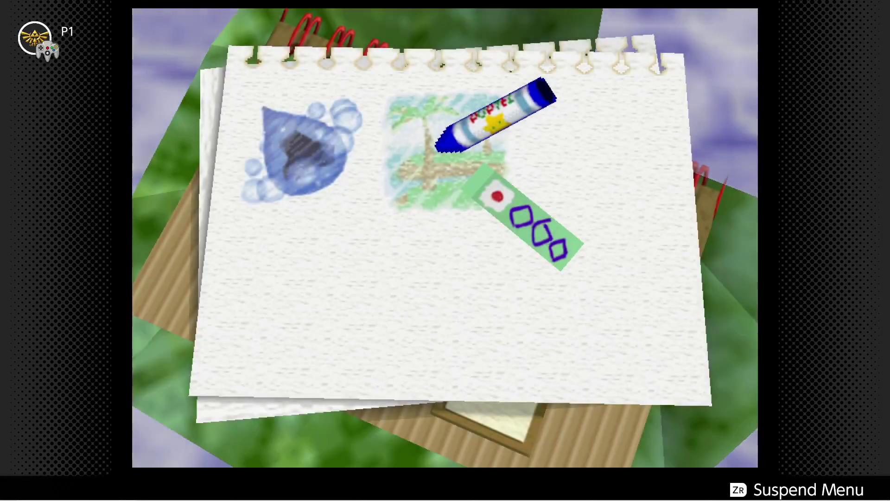